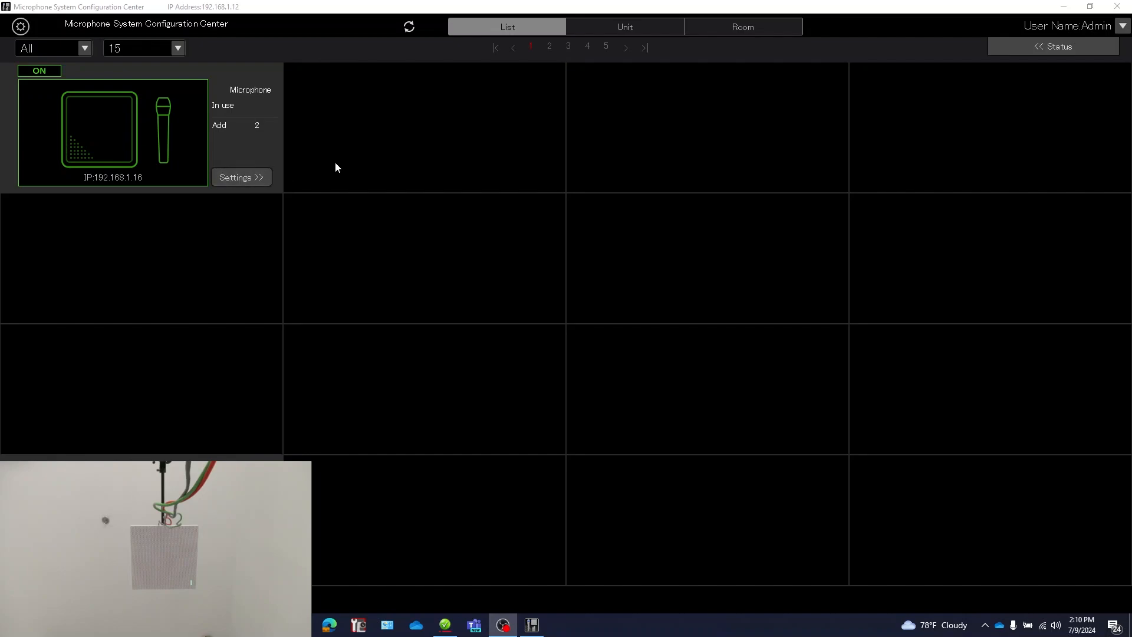
Step: Open the Training Video room and bring up the camera settings of its ceiling array microphone
{"action": "left_click", "coordinate": [737, 29]}
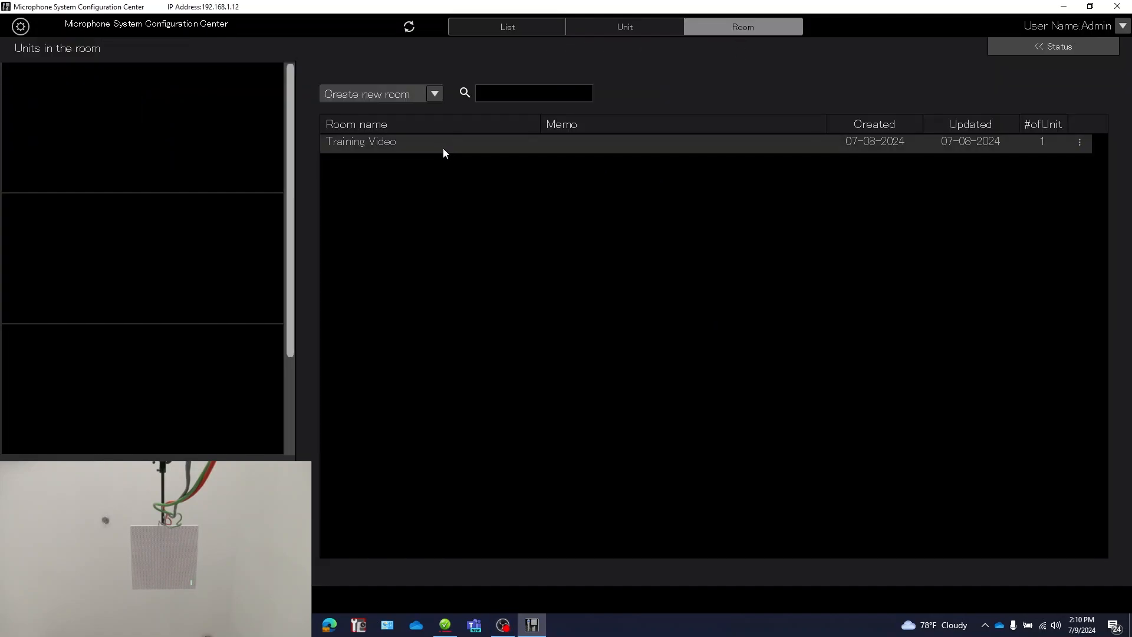
{"action": "double_click", "coordinate": [413, 146]}
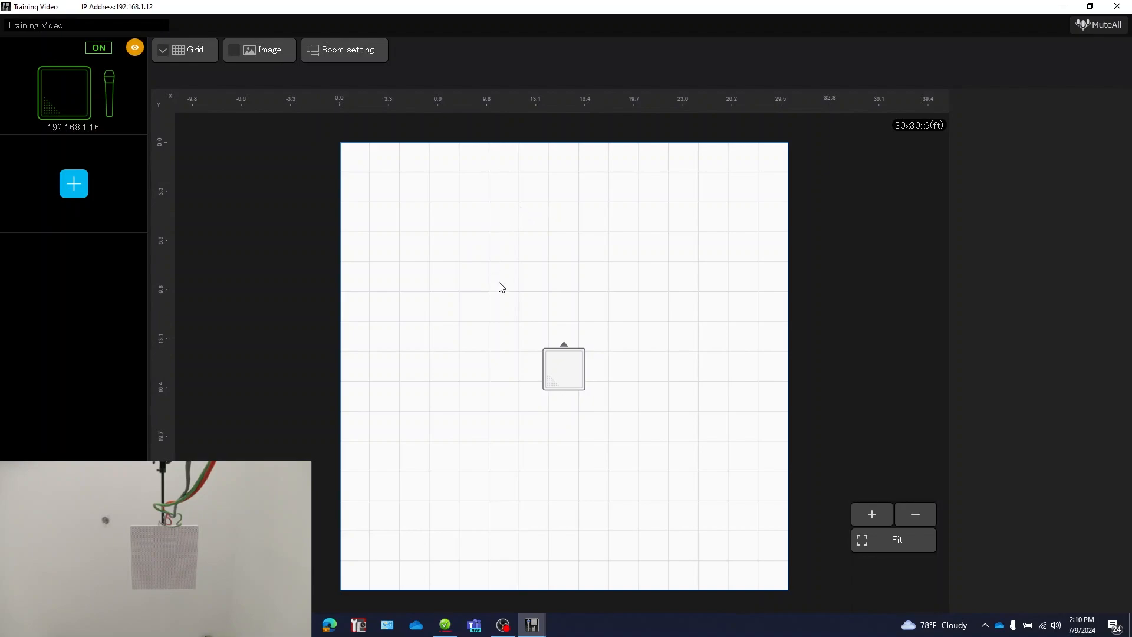
{"action": "left_click", "coordinate": [560, 361]}
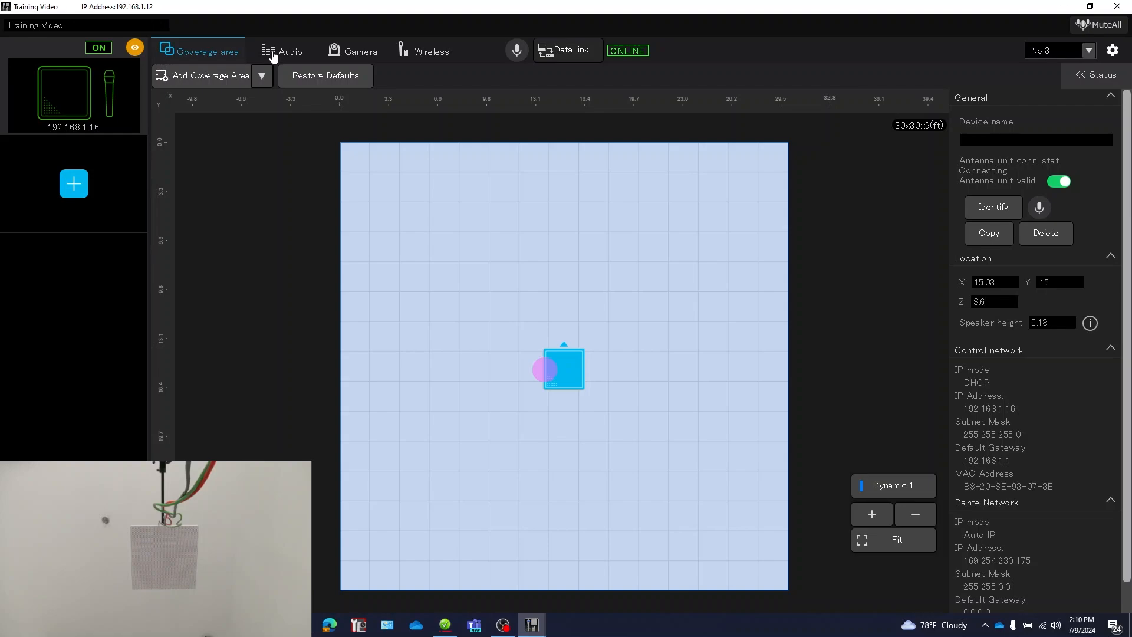
{"action": "left_click", "coordinate": [367, 58]}
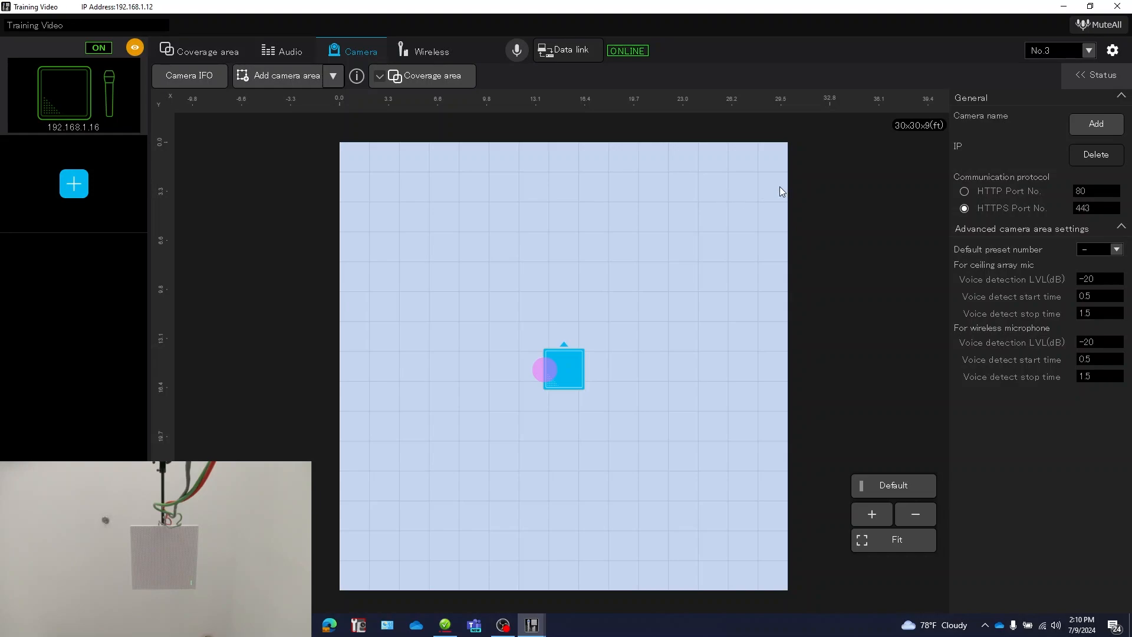
Step: Set the camera communication protocol to HTTP and choose the AW-UE50 for registration through auto detection
{"action": "left_click", "coordinate": [964, 191]}
{"action": "left_click", "coordinate": [1095, 131]}
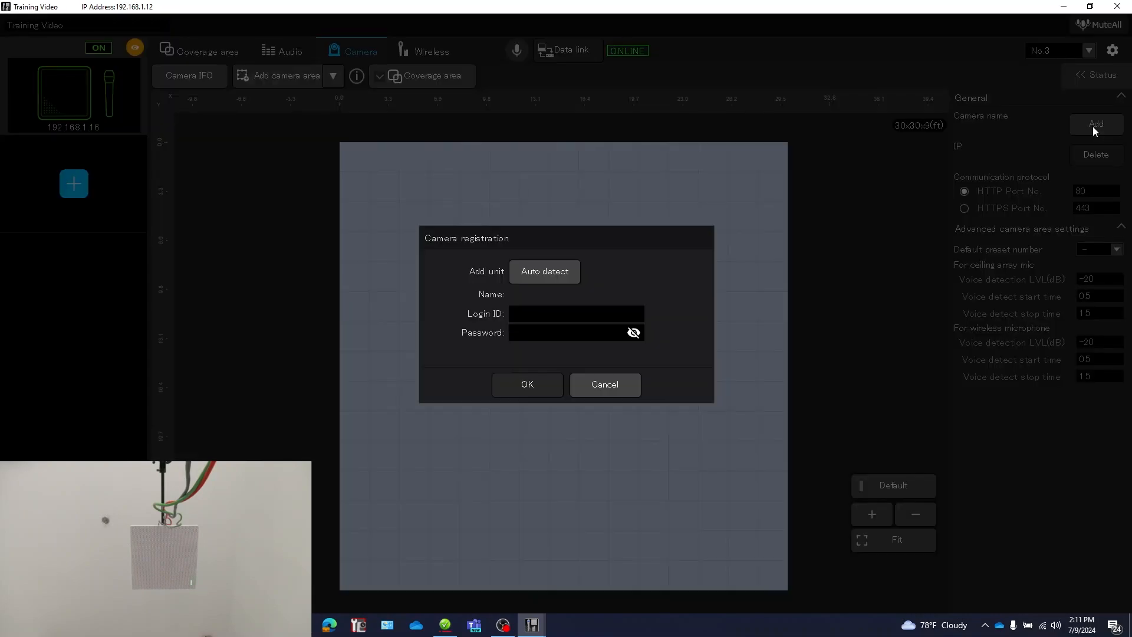
{"action": "left_click", "coordinate": [561, 277]}
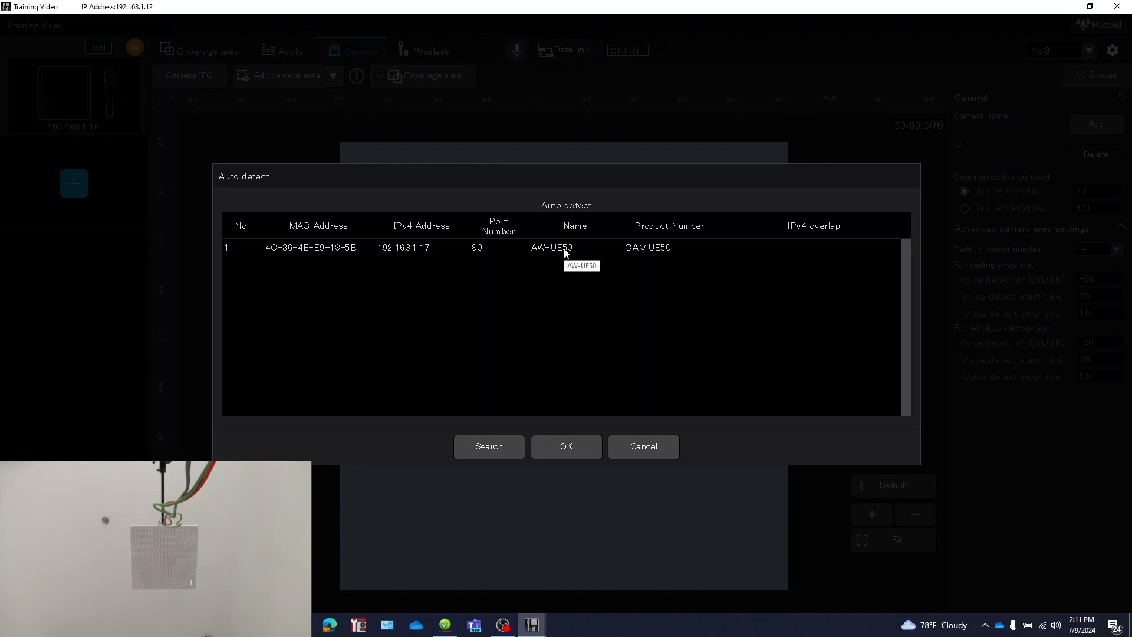
{"action": "left_click", "coordinate": [564, 251]}
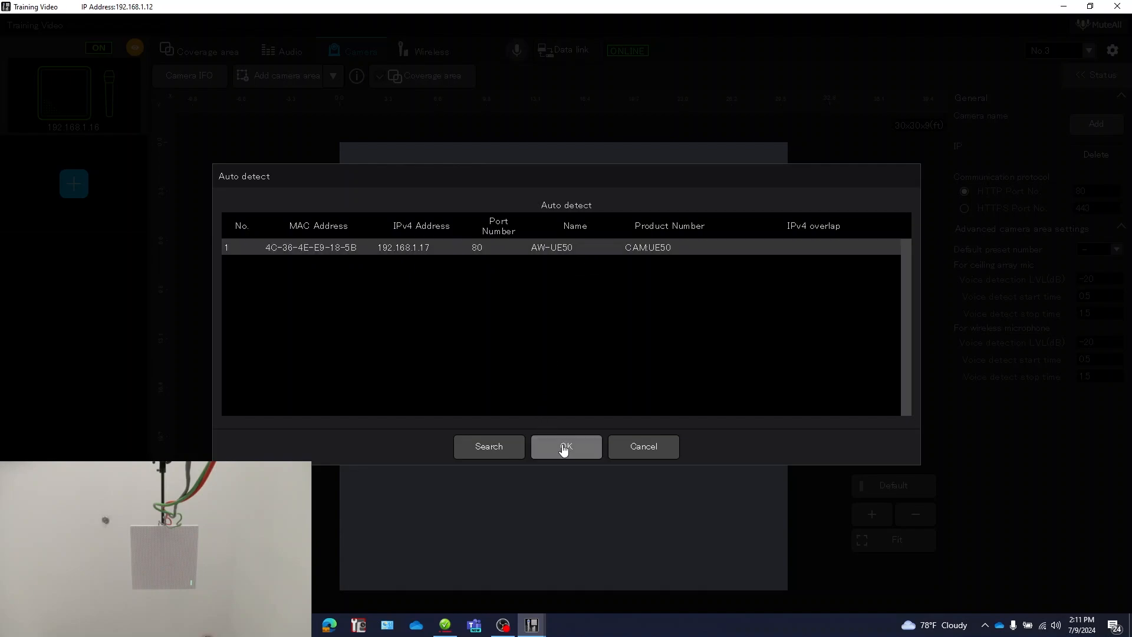
{"action": "left_click", "coordinate": [564, 448]}
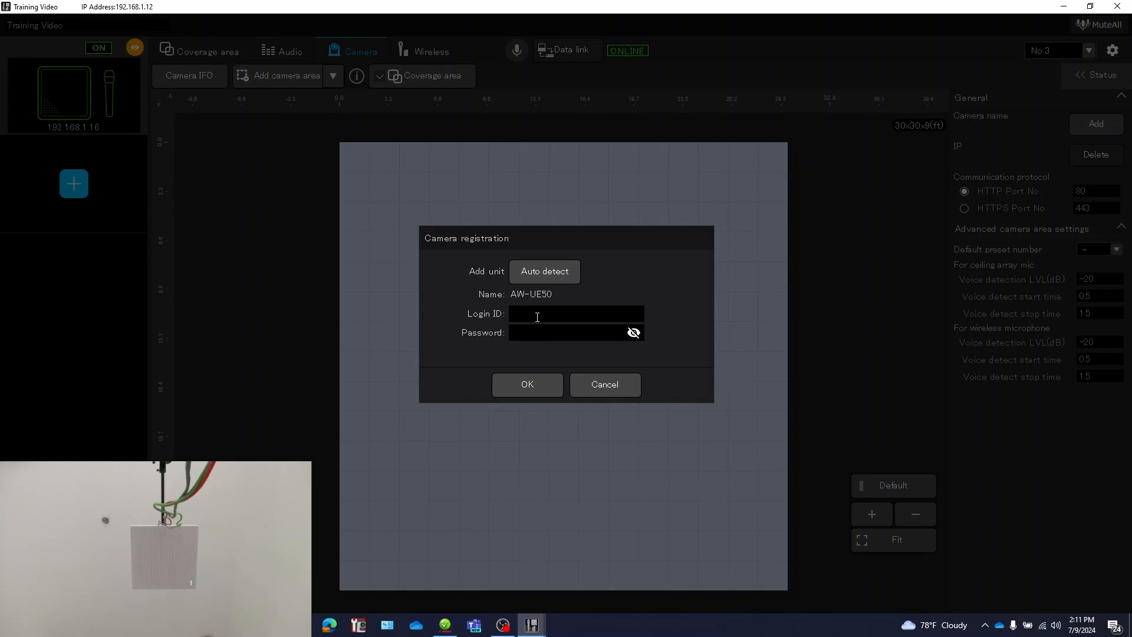
Step: Enter the login ID admin and the camera's password, reveal the password to check it, and complete the AW-UE50 registration
{"action": "type", "text": "admin"}
{"action": "key", "text": "Tab"}
{"action": "type", "text": "12345"}
{"action": "left_click", "coordinate": [633, 332]}
{"action": "left_click", "coordinate": [540, 393]}
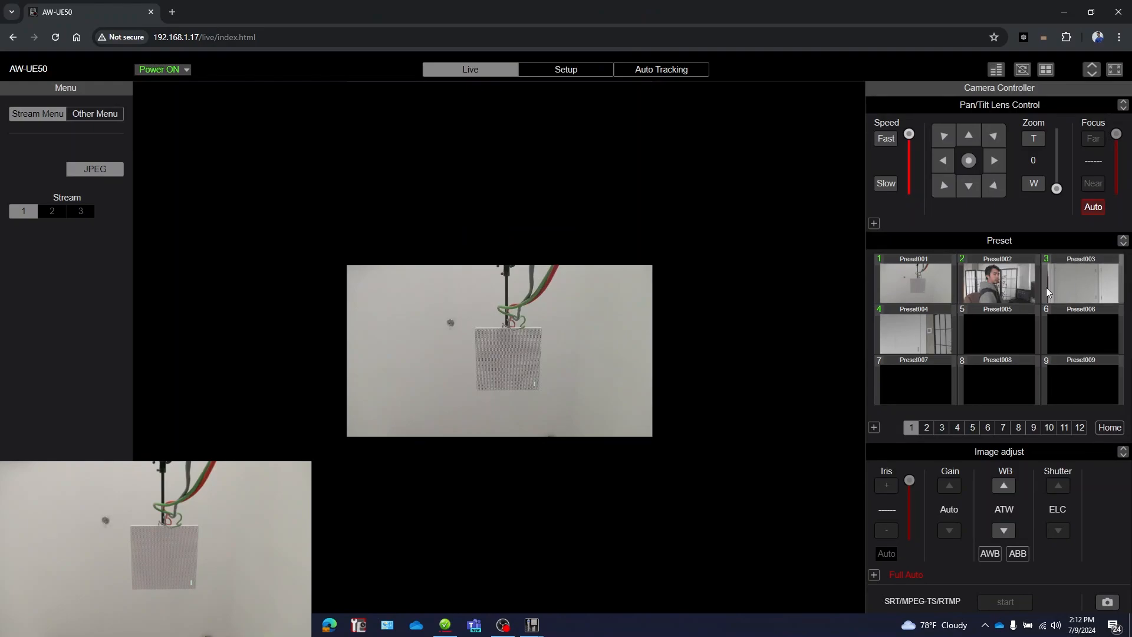
Step: Move the camera's web page out of the way and set the default preset number to 001
{"action": "left_click_drag", "start_coordinate": [760, 16], "coordinate": [1131, 112]}
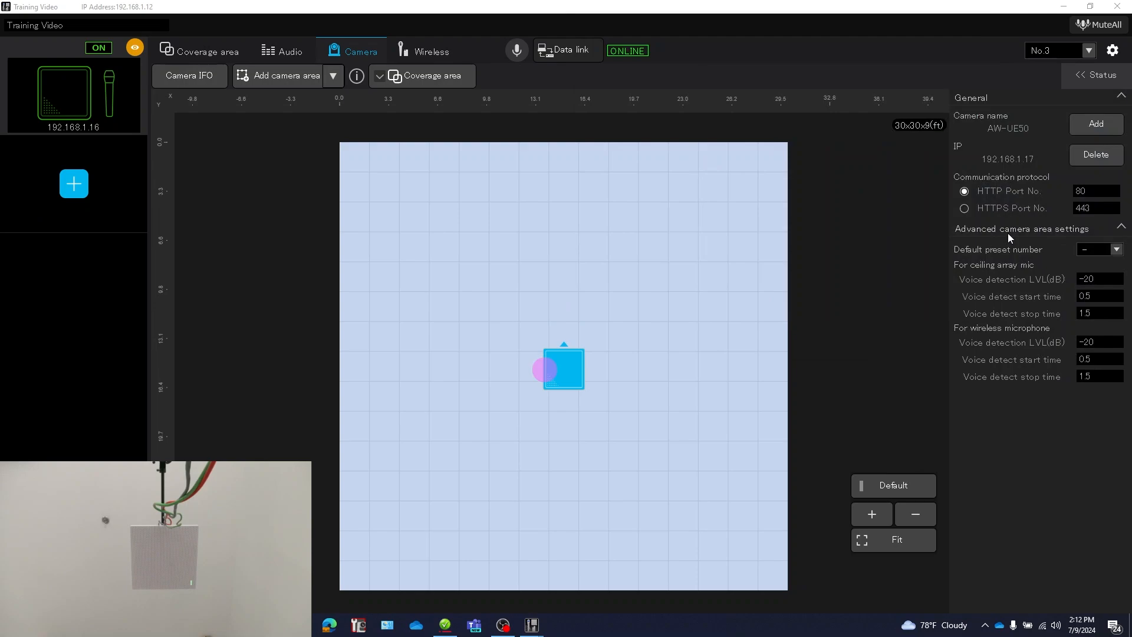
{"action": "left_click", "coordinate": [1116, 249]}
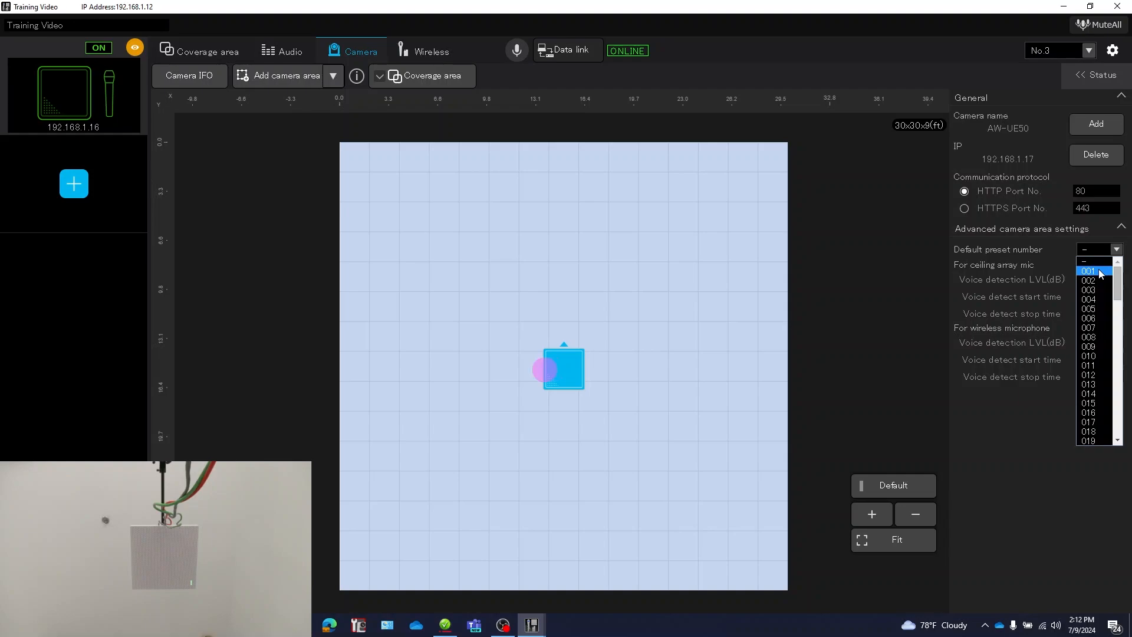
{"action": "left_click", "coordinate": [1090, 272]}
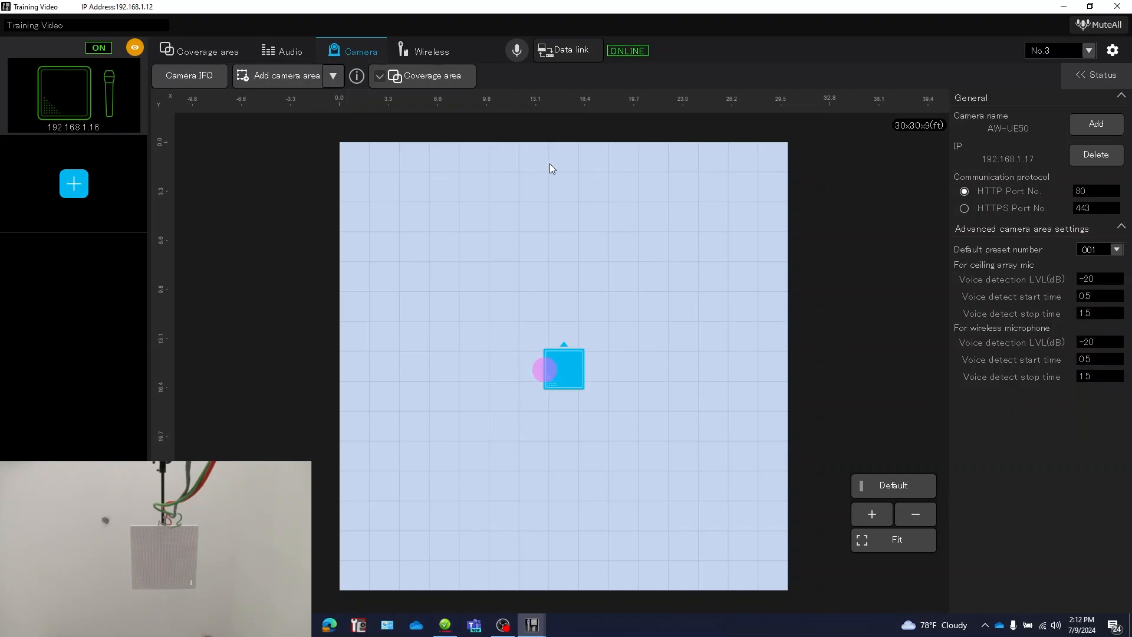
Step: Add a 3 by 3 ft ceiling array mic camera area at about X 11.9, Y 14.0, overlapping the microphone, and assign preset 002
{"action": "left_click", "coordinate": [294, 80]}
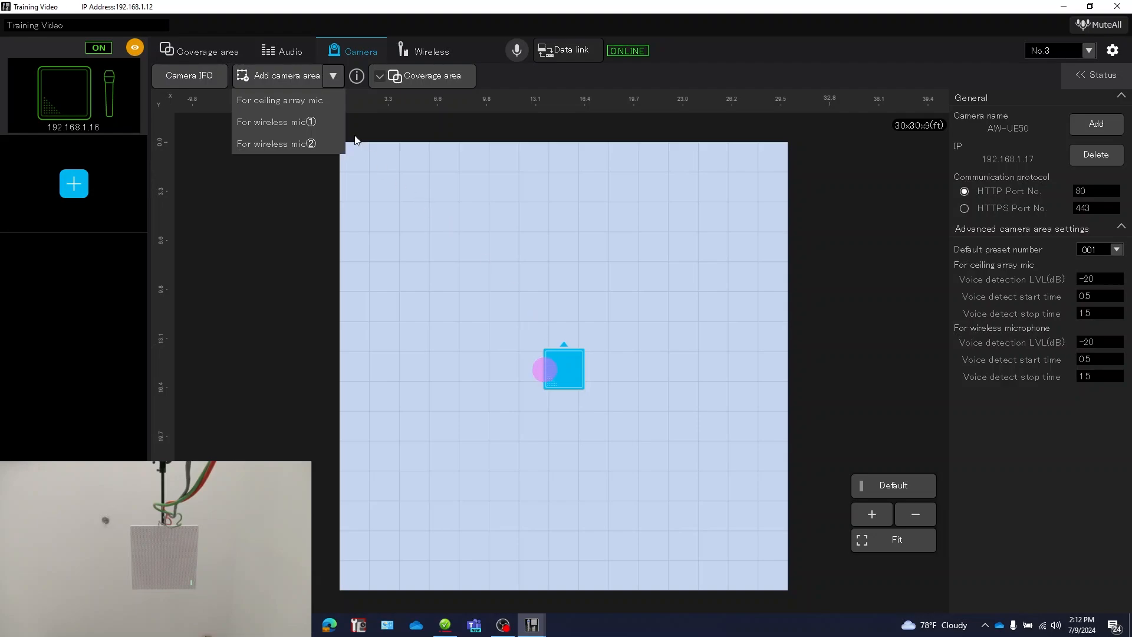
{"action": "left_click", "coordinate": [291, 104]}
{"action": "left_click_drag", "start_coordinate": [364, 567], "coordinate": [463, 493]}
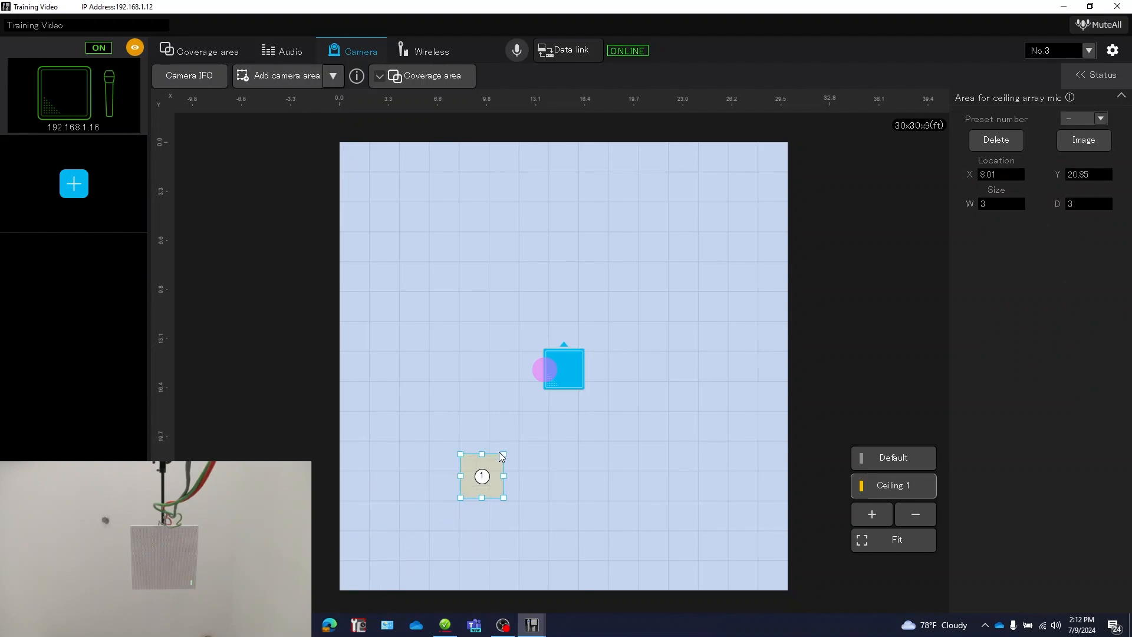
{"action": "left_click_drag", "start_coordinate": [500, 456], "coordinate": [538, 374]}
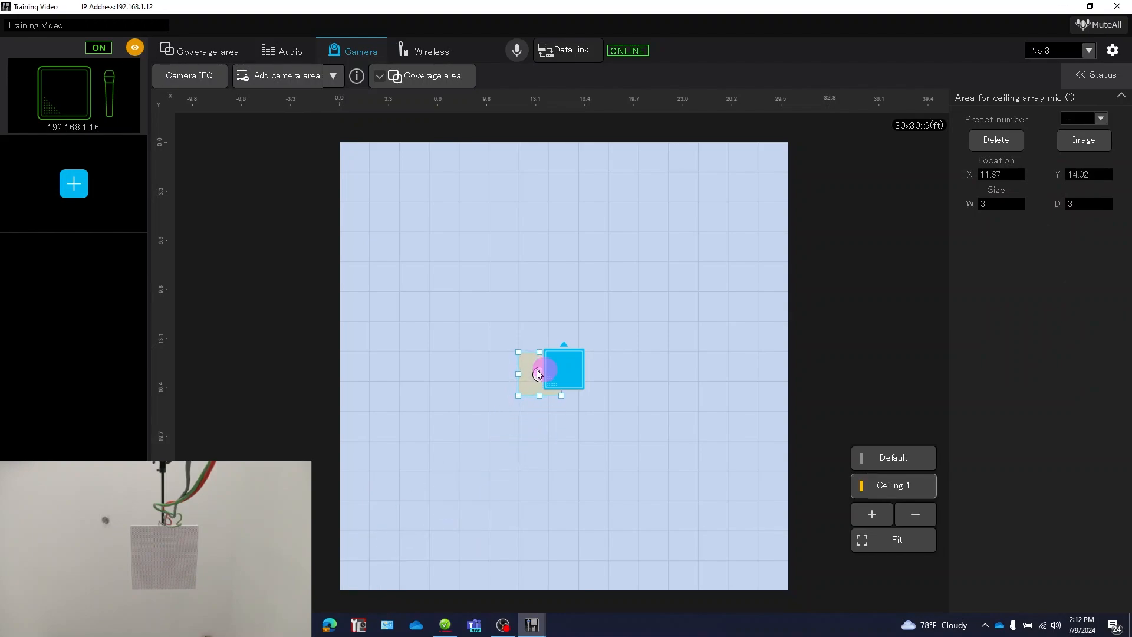
{"action": "left_click", "coordinate": [1102, 119]}
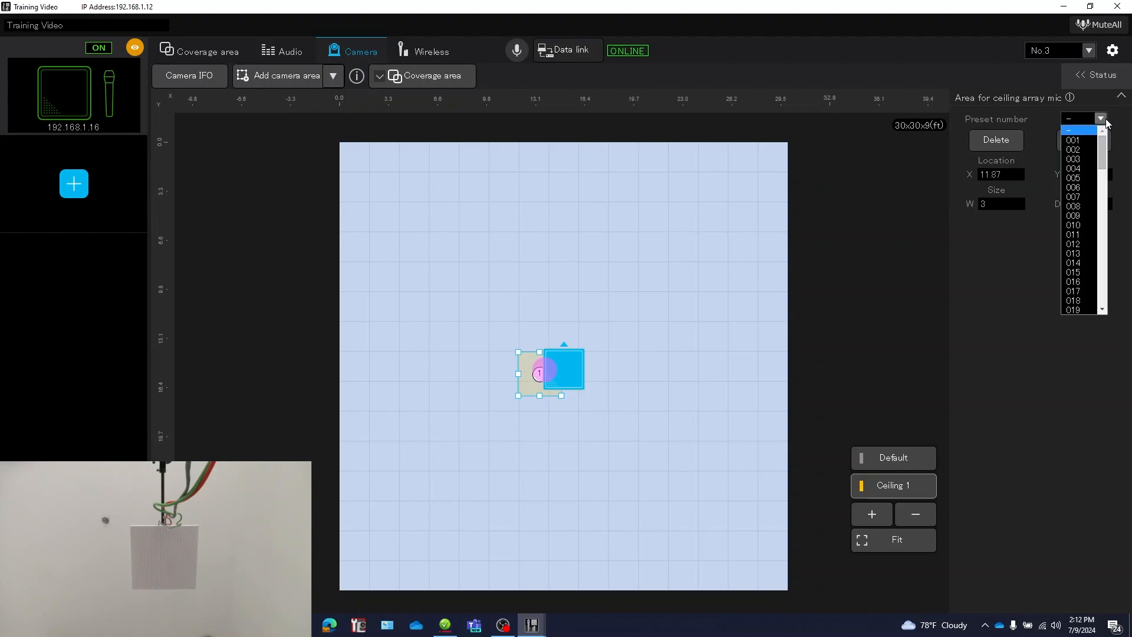
{"action": "left_click", "coordinate": [1075, 150]}
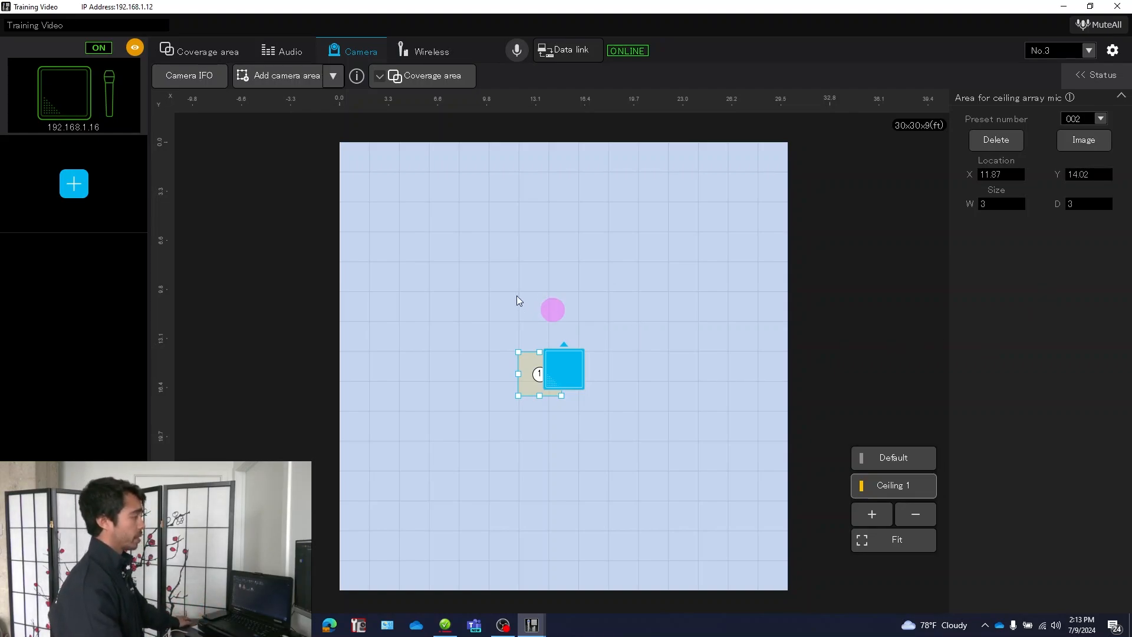
Step: Add a second ceiling array mic camera area, about 3.9 by 3.9 ft at X 8.9, Y 19.4, and assign preset 004
{"action": "left_click", "coordinate": [330, 83]}
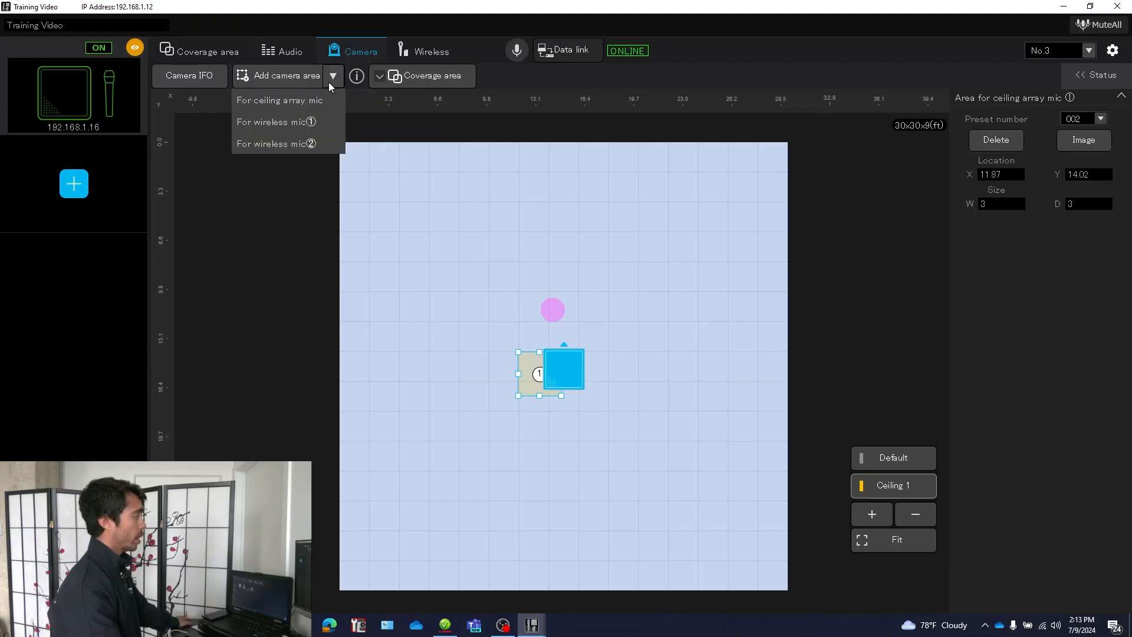
{"action": "left_click", "coordinate": [305, 103]}
{"action": "left_click_drag", "start_coordinate": [363, 569], "coordinate": [515, 467]}
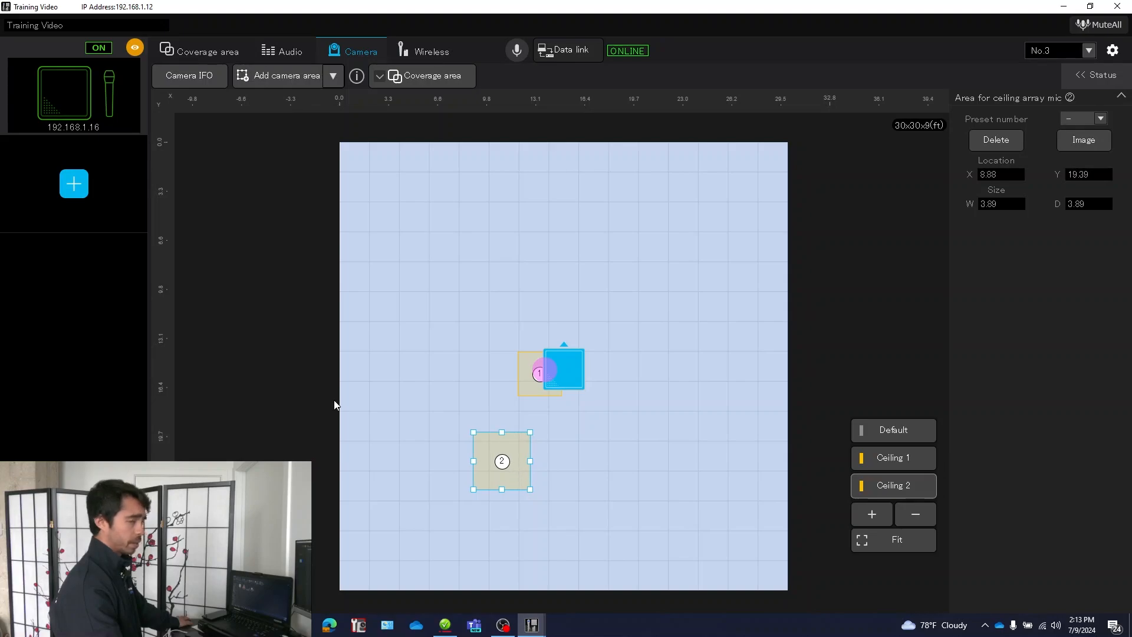
{"action": "left_click", "coordinate": [1101, 119]}
{"action": "left_click", "coordinate": [1084, 170]}
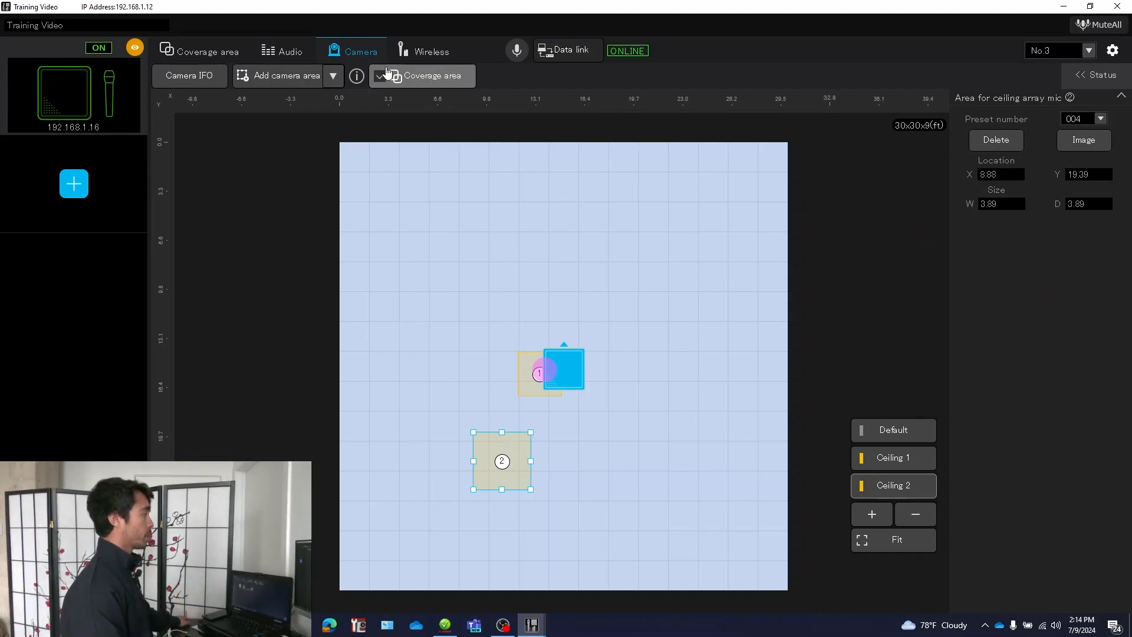
Step: Add a third ceiling array mic camera area, about 6.2 by 5.2 ft at X 11.8, Y 24.8, and assign preset 003
{"action": "left_click", "coordinate": [300, 87]}
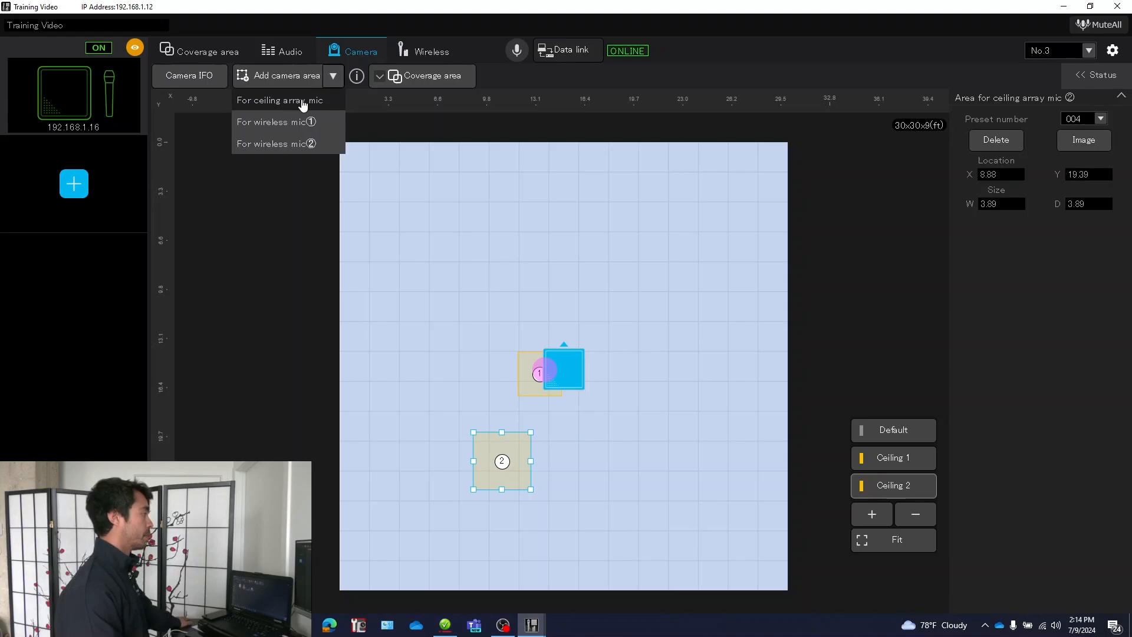
{"action": "left_click", "coordinate": [303, 101]}
{"action": "left_click_drag", "start_coordinate": [381, 573], "coordinate": [564, 587]}
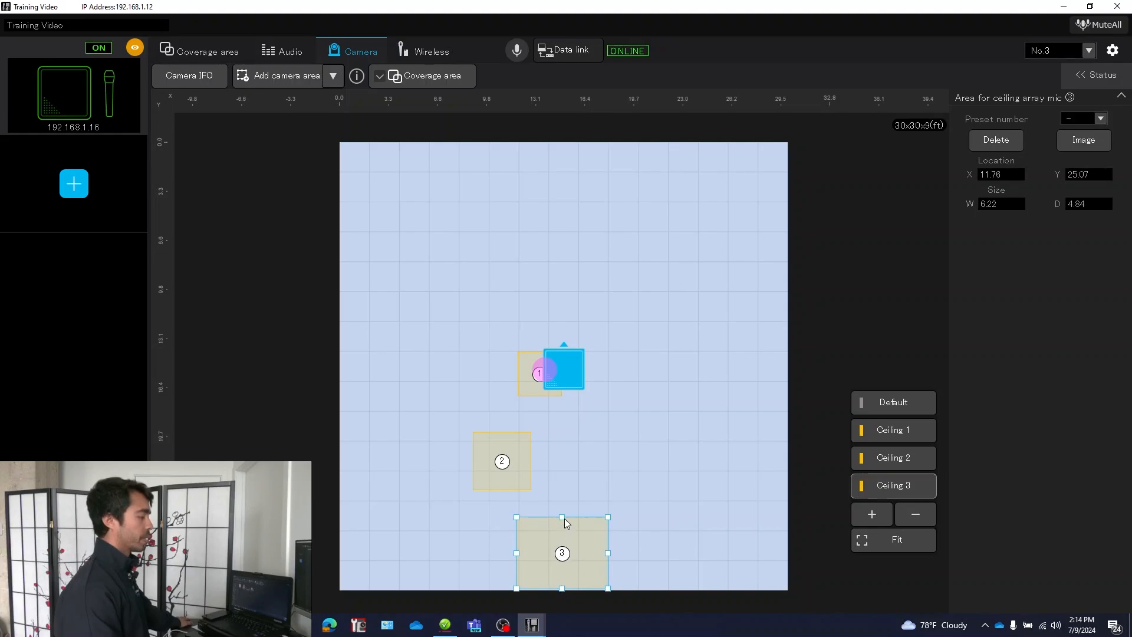
{"action": "left_click_drag", "start_coordinate": [565, 518], "coordinate": [567, 537]}
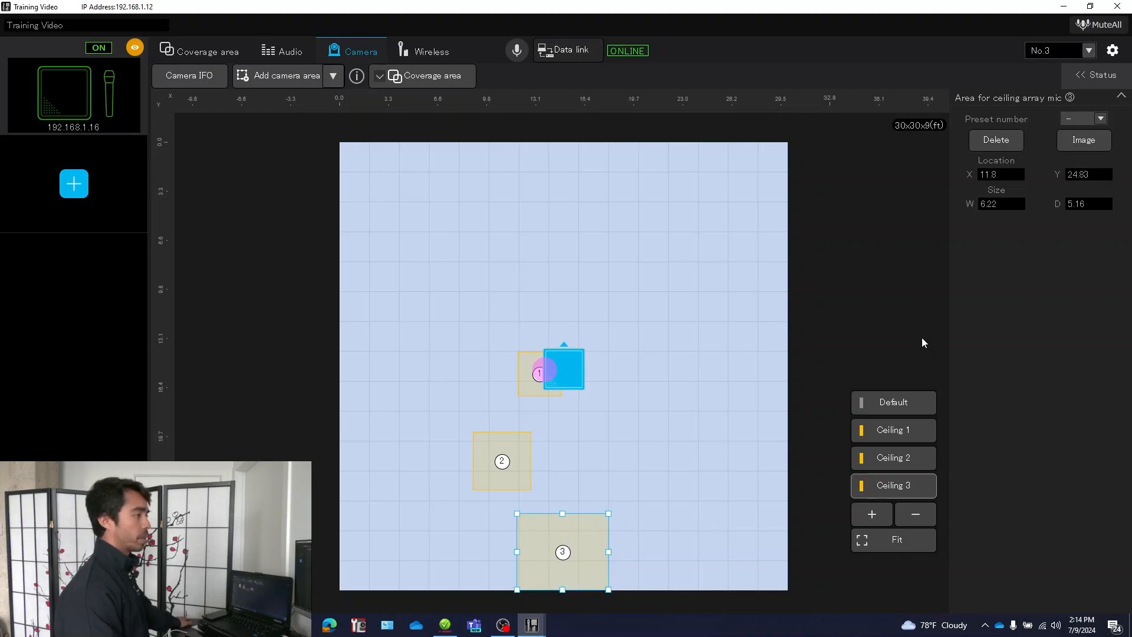
{"action": "left_click", "coordinate": [1100, 121]}
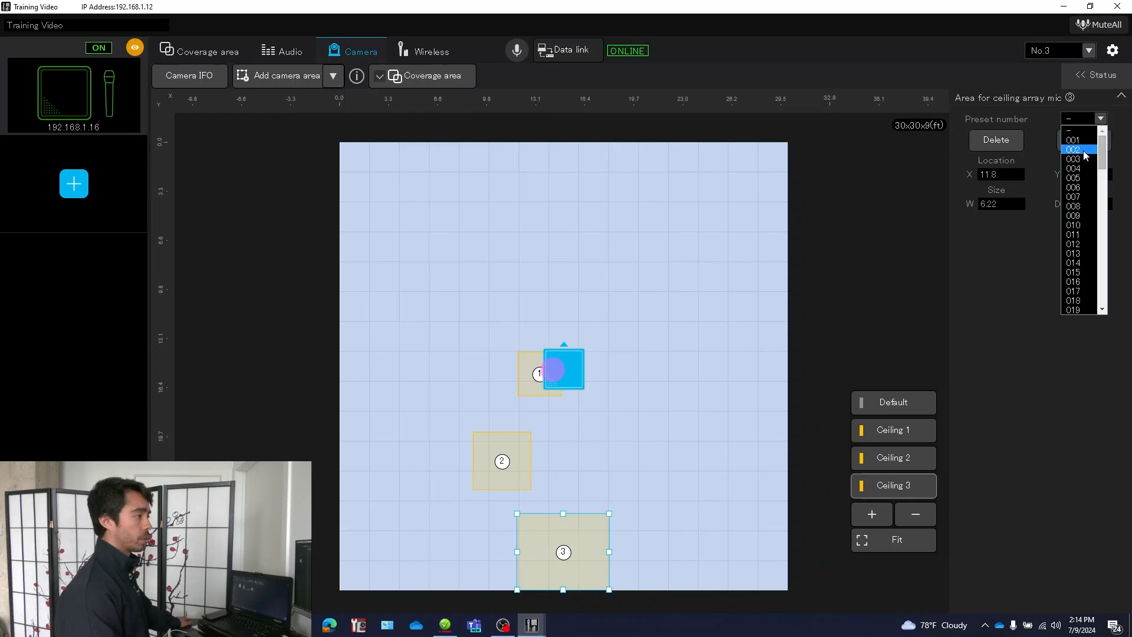
{"action": "left_click", "coordinate": [1084, 158]}
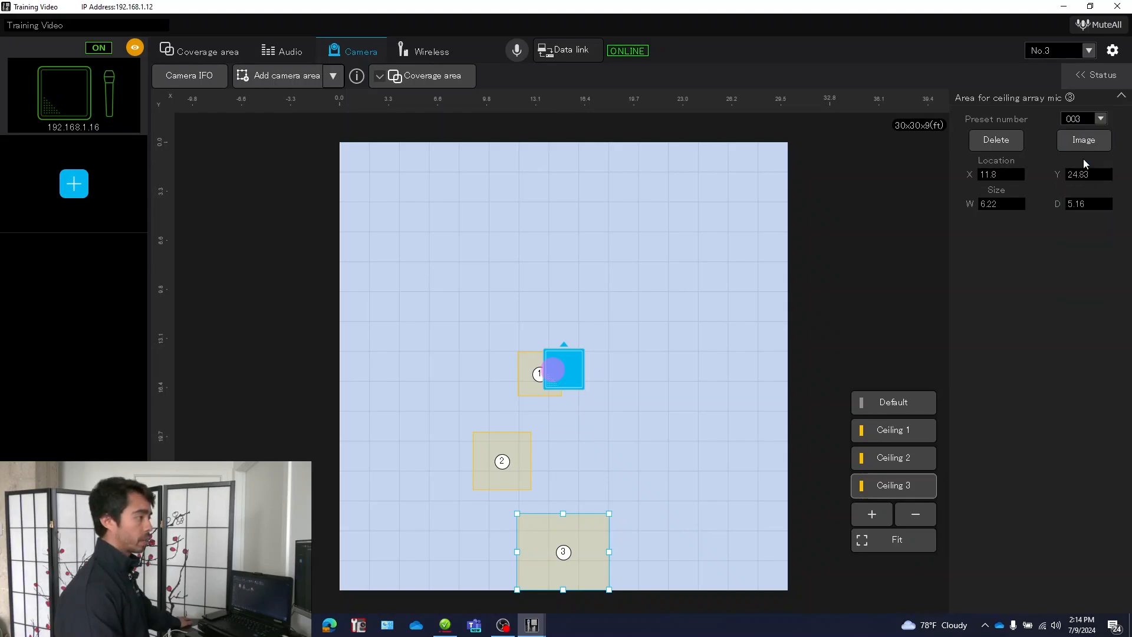